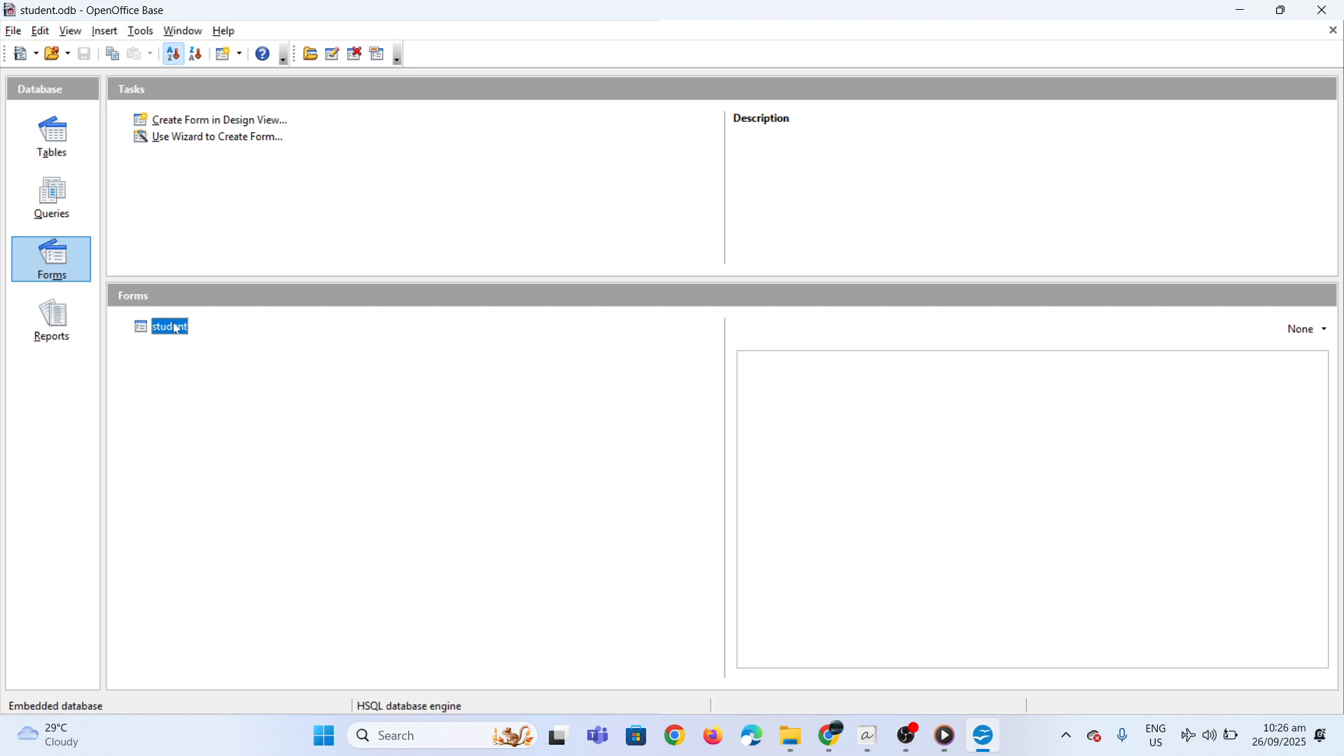
Open the student form for editing in design view
{"action": "right_click", "coordinate": [177, 329]}
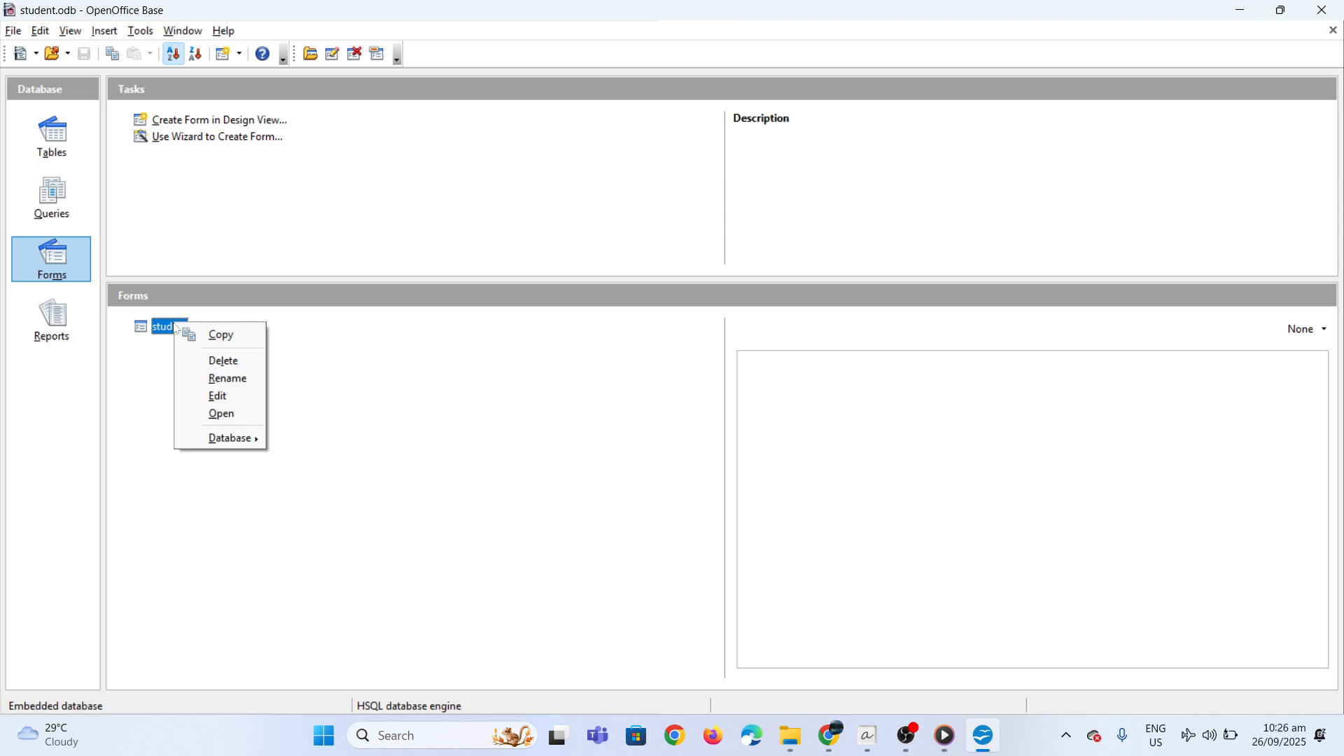
{"action": "left_click", "coordinate": [222, 397]}
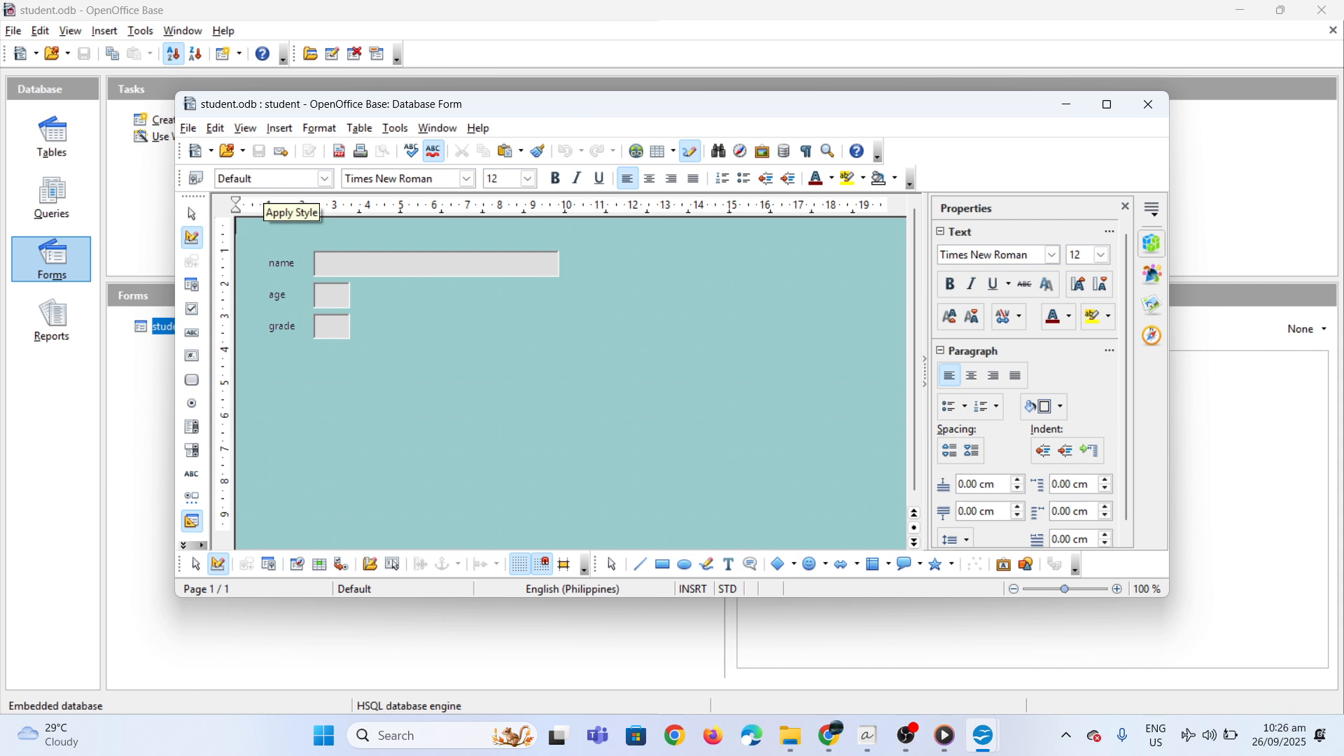
{"action": "left_click", "coordinate": [252, 132]}
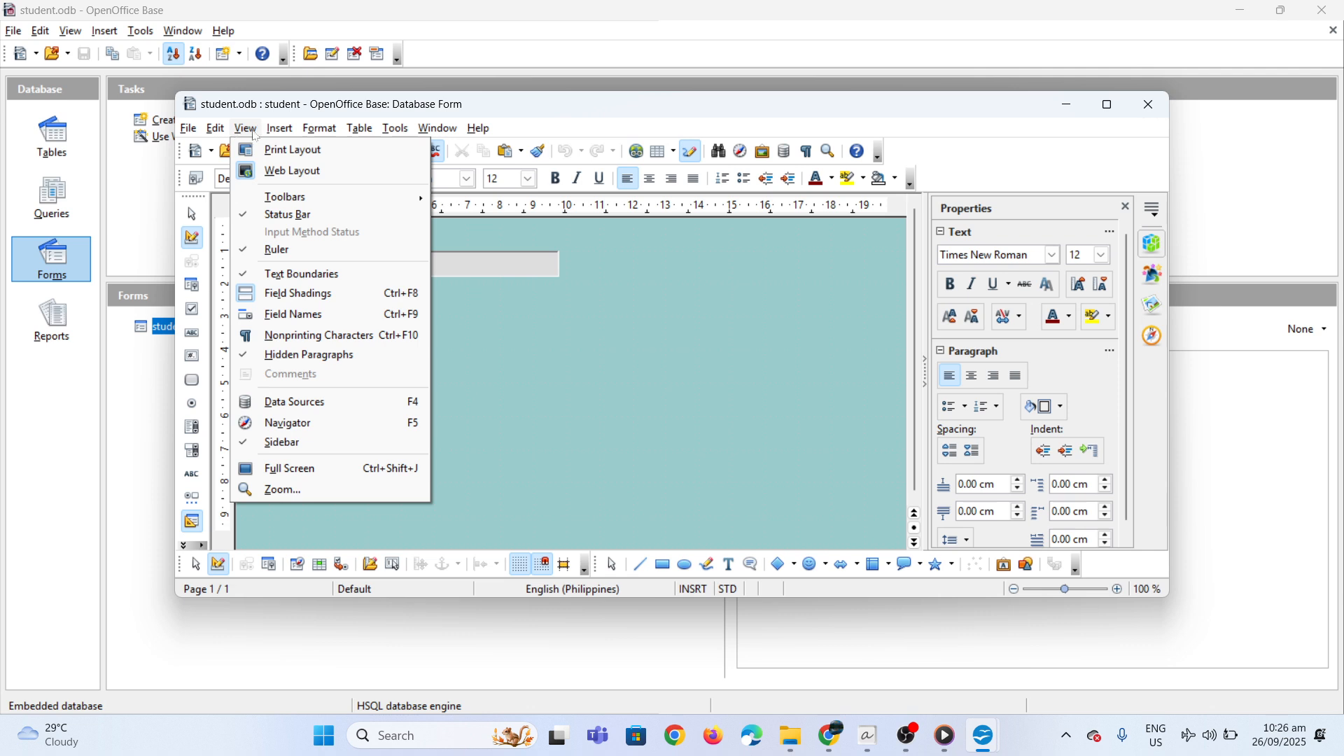
{"action": "mouse_move", "coordinate": [299, 198]}
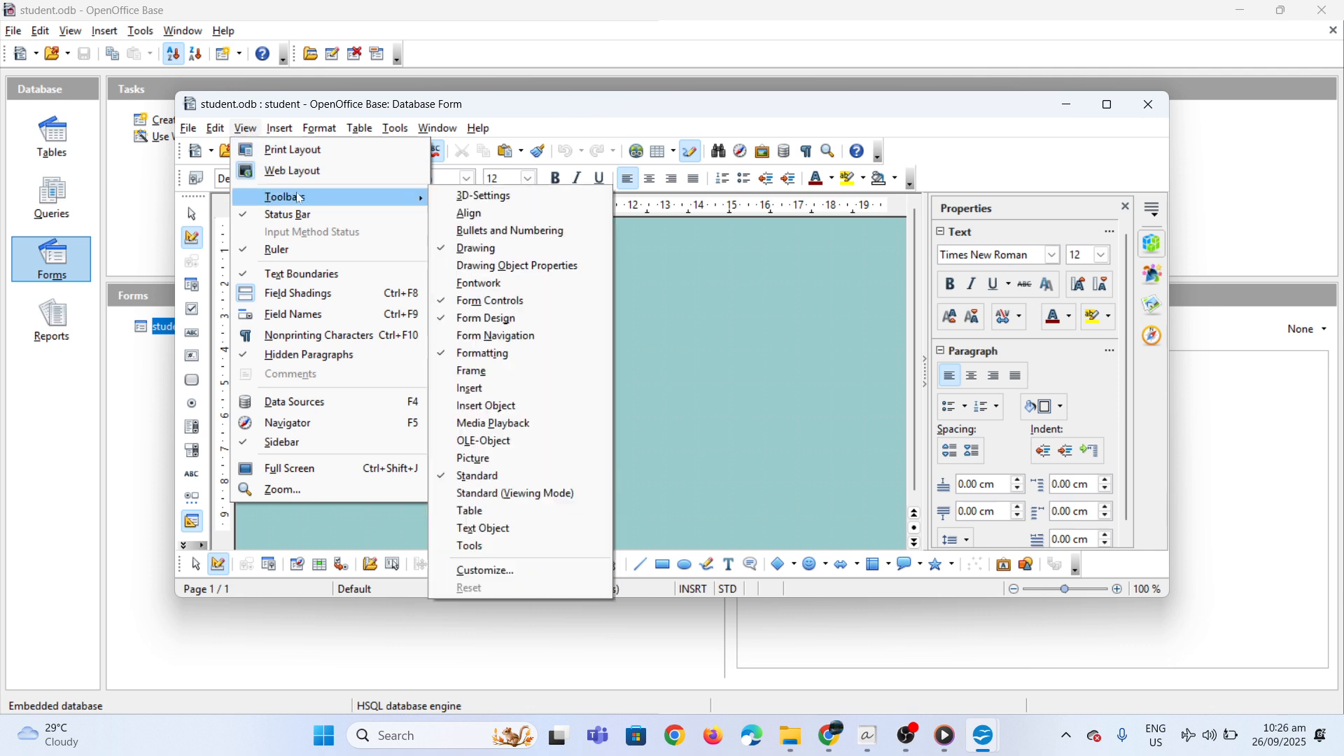
{"action": "left_click", "coordinate": [478, 302]}
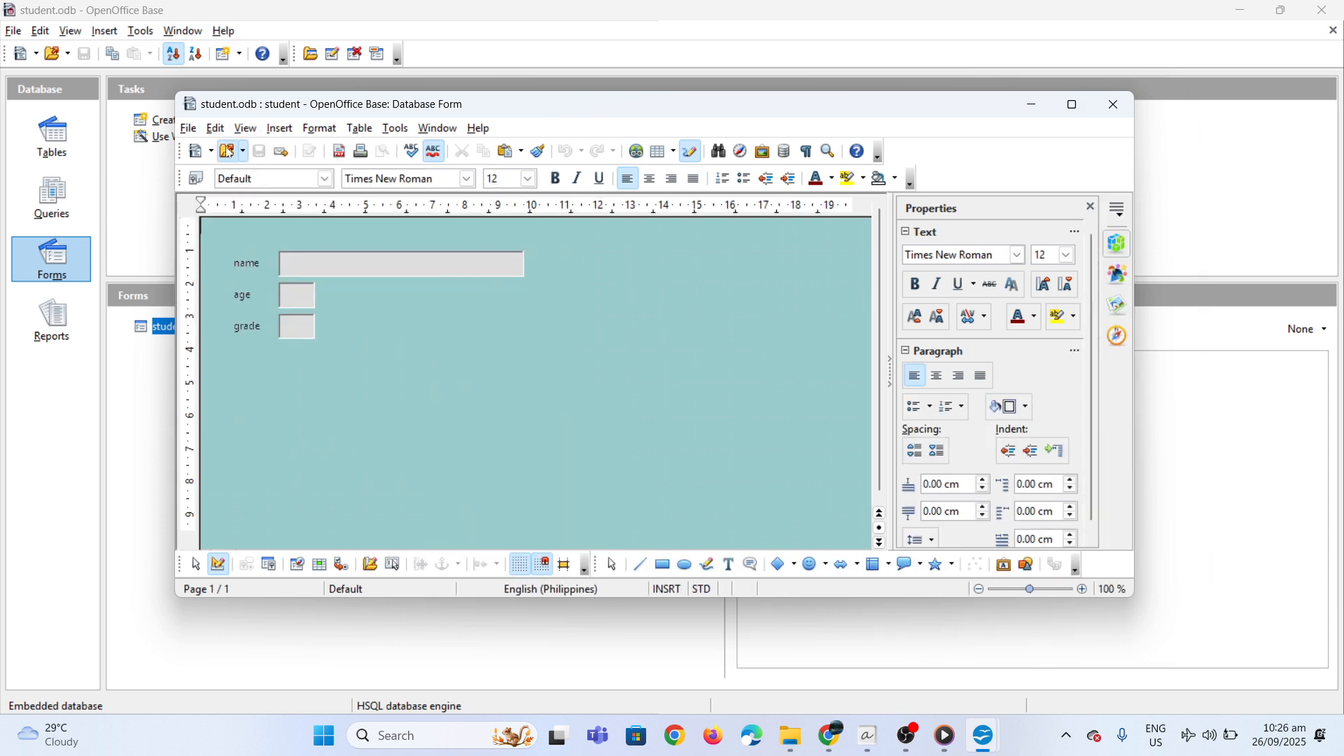
{"action": "left_click", "coordinate": [245, 130]}
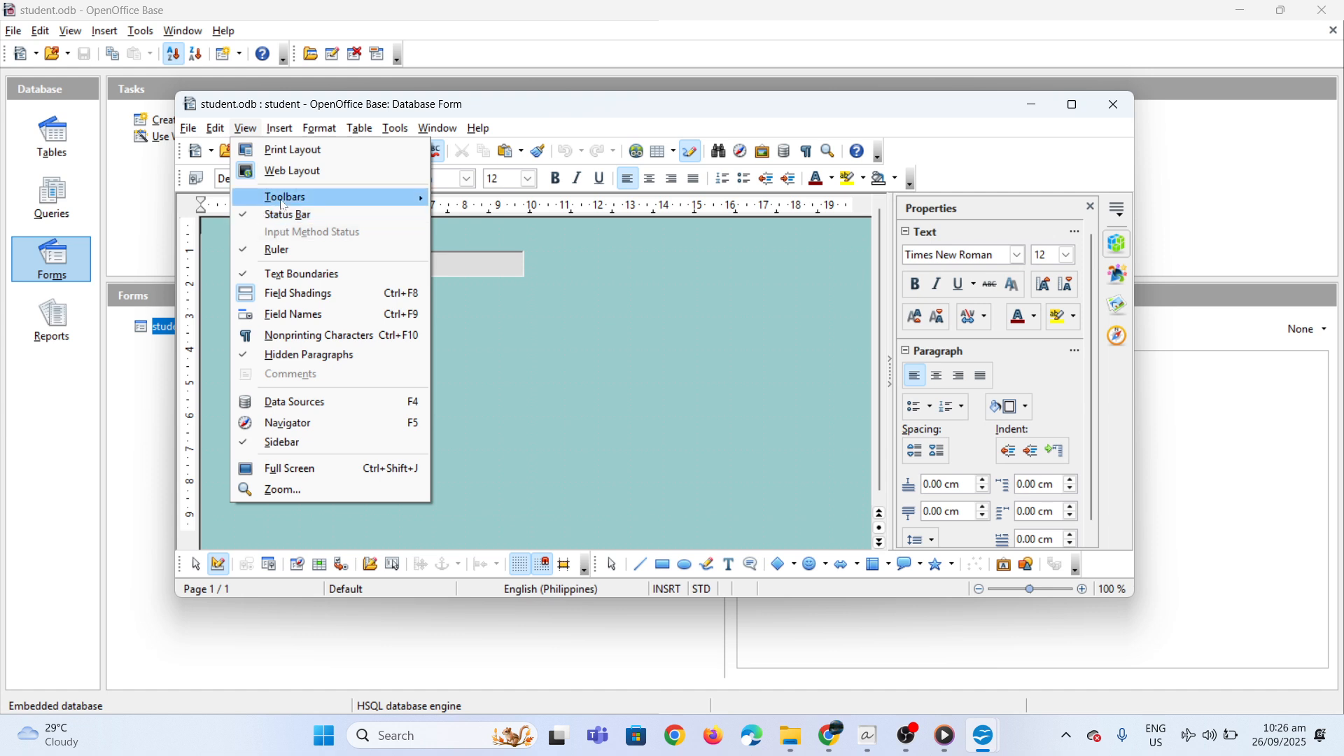
{"action": "mouse_move", "coordinate": [283, 203]}
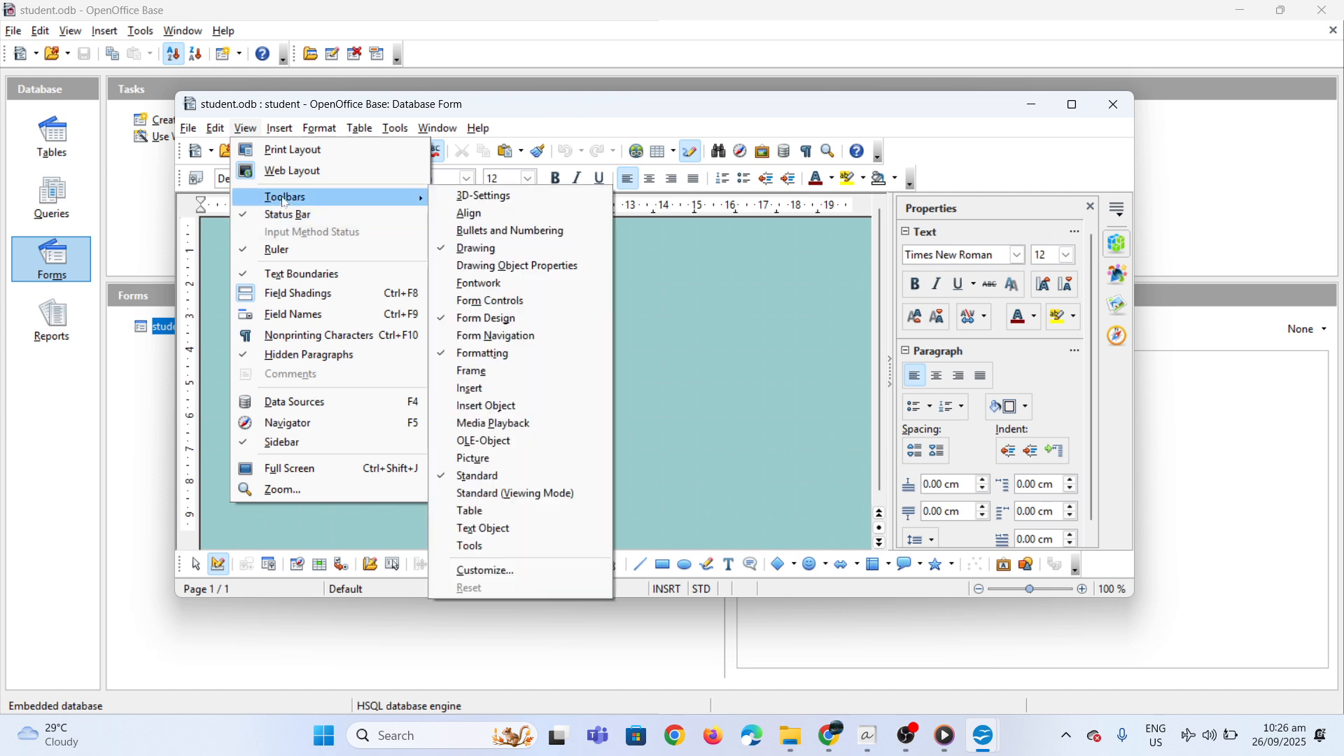
{"action": "left_click", "coordinate": [509, 299]}
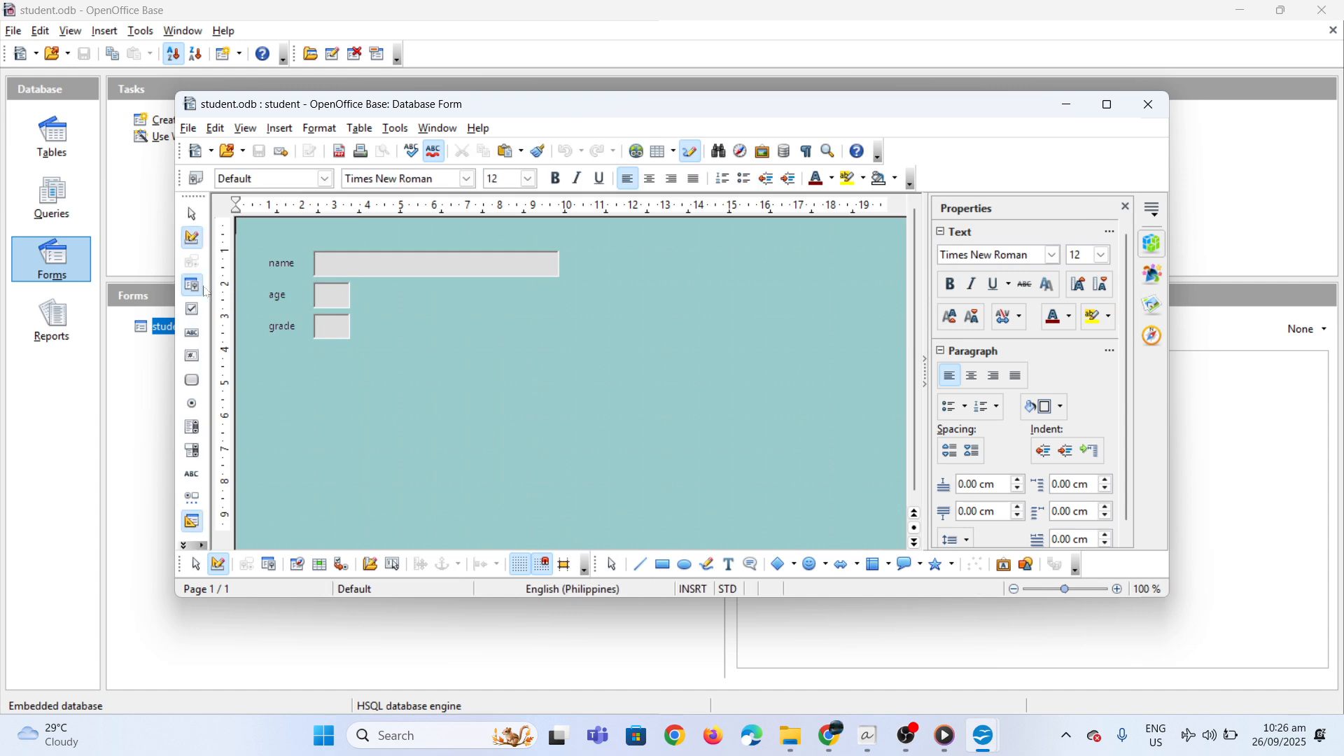
Draw a text box about 3.67 × 1.00 cm to the right of the grade field
{"action": "left_click", "coordinate": [192, 335]}
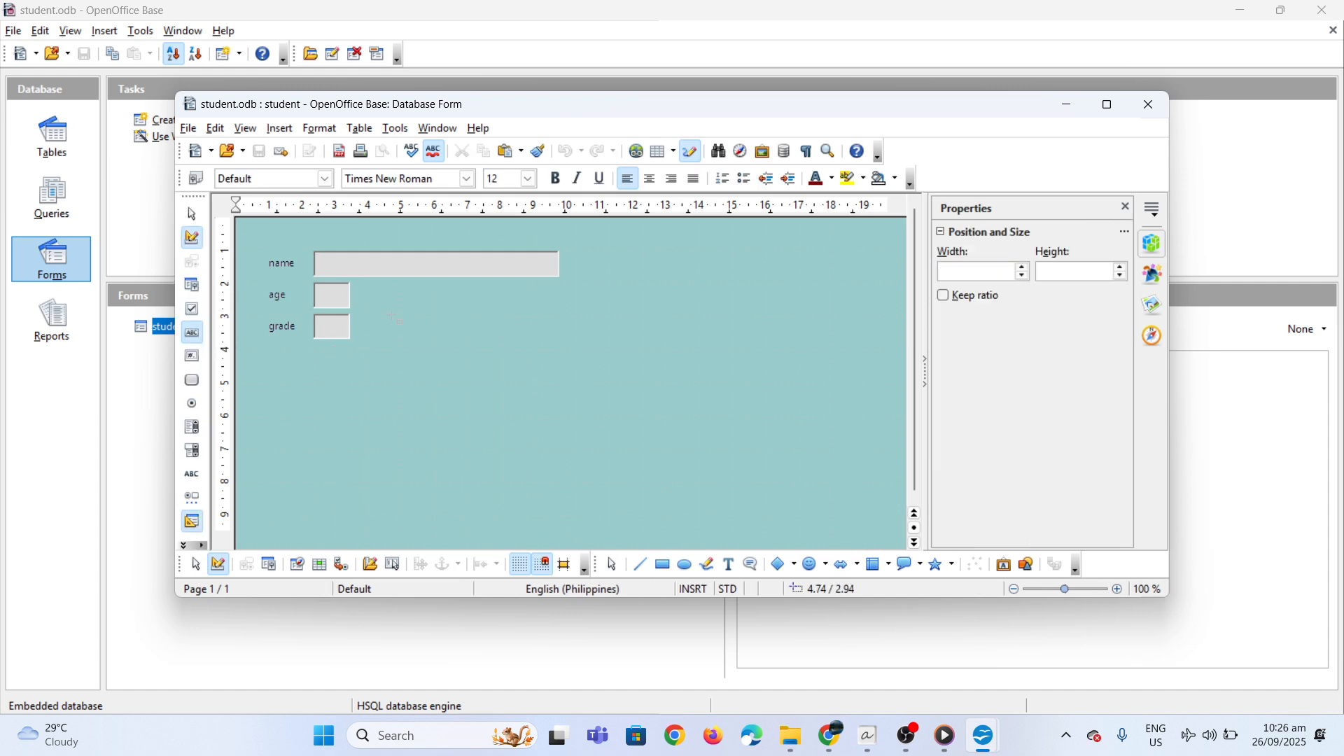
{"action": "left_click_drag", "start_coordinate": [390, 317], "coordinate": [518, 358]}
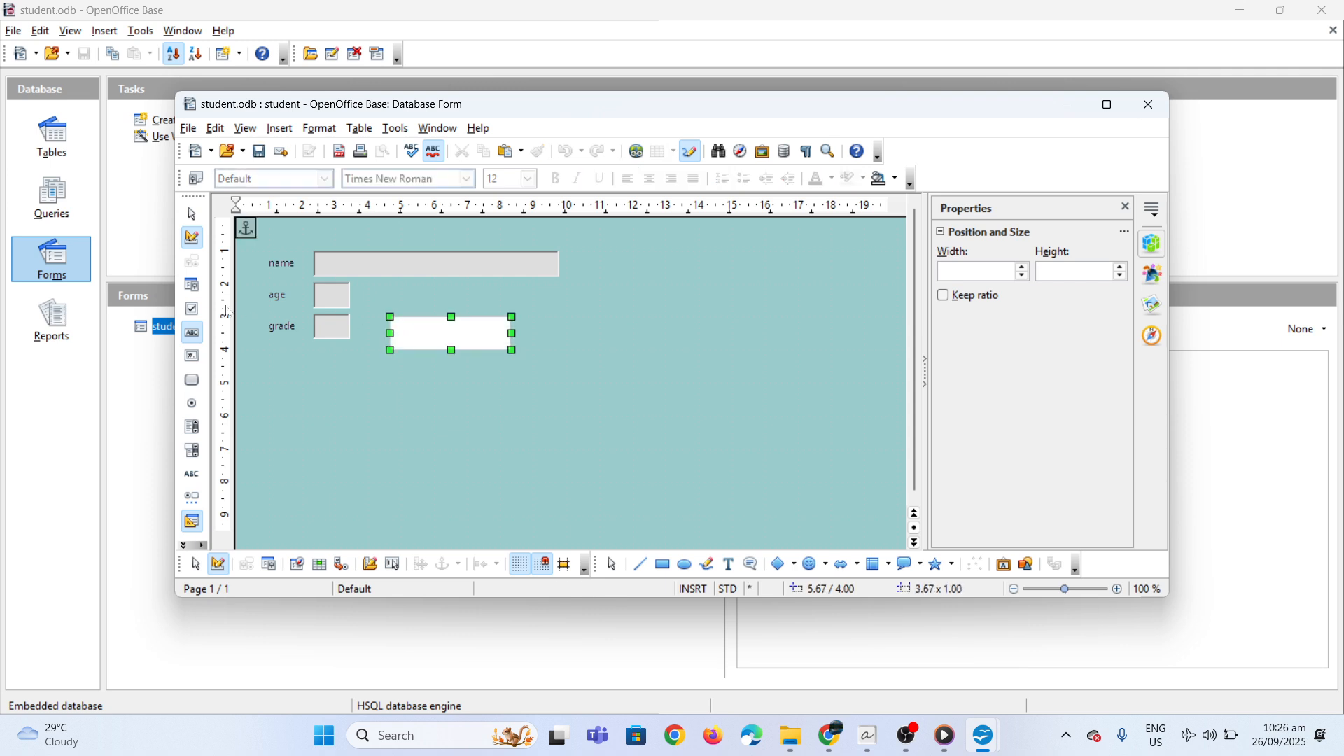
Open the new text box's control properties and name it type here
{"action": "left_click", "coordinate": [198, 284]}
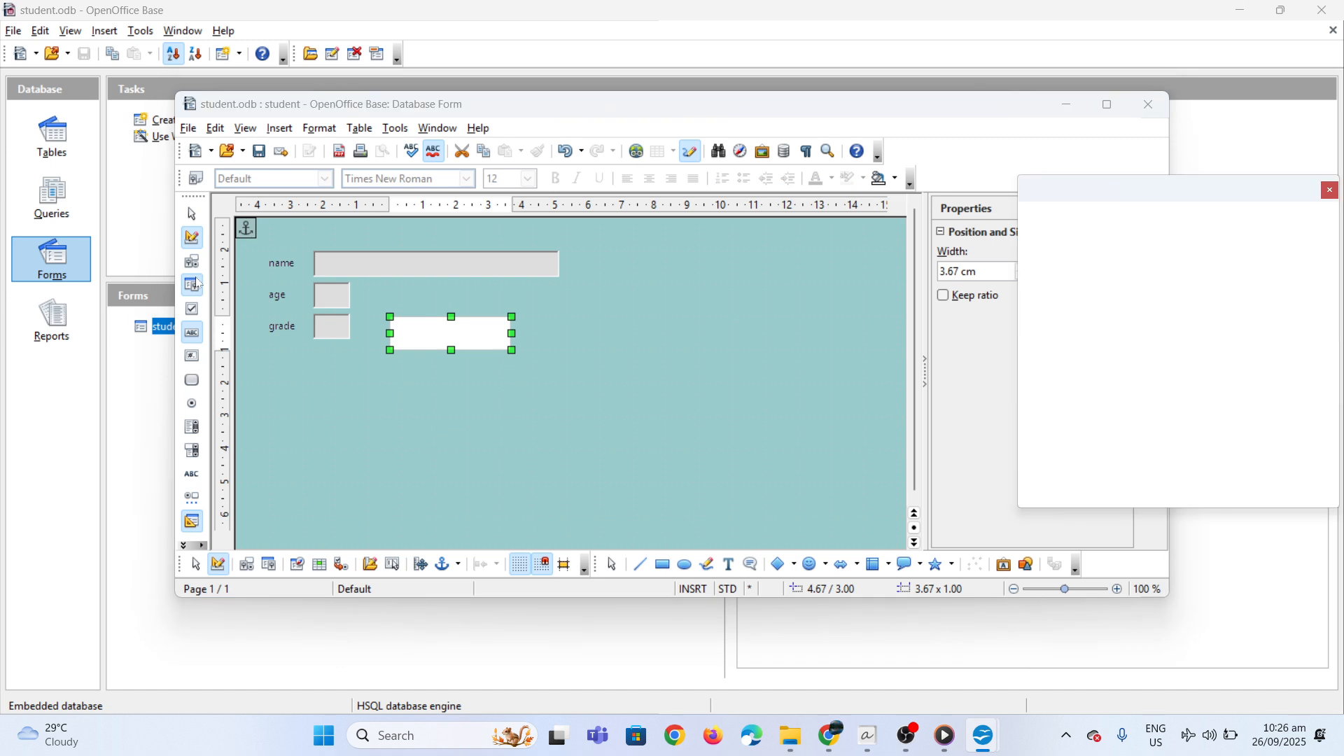
{"action": "left_click", "coordinate": [192, 262]}
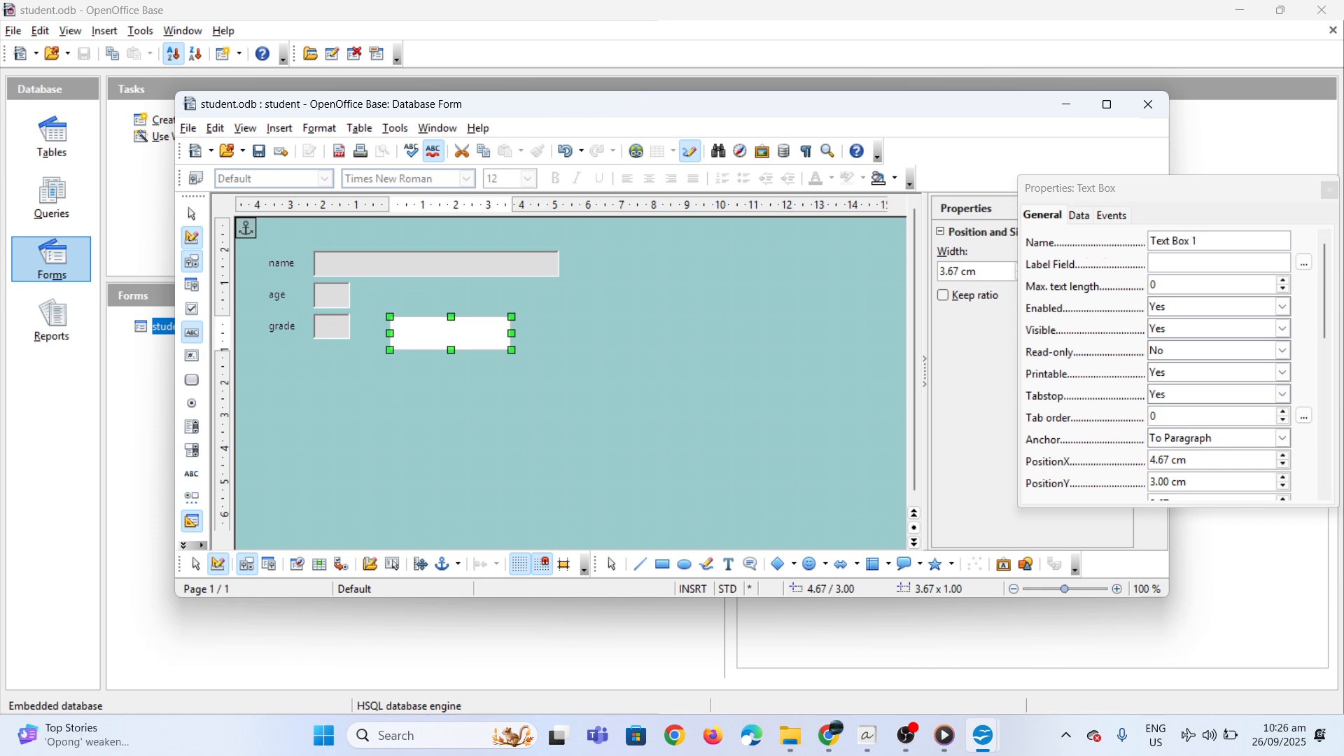
{"action": "left_click", "coordinate": [1220, 241]}
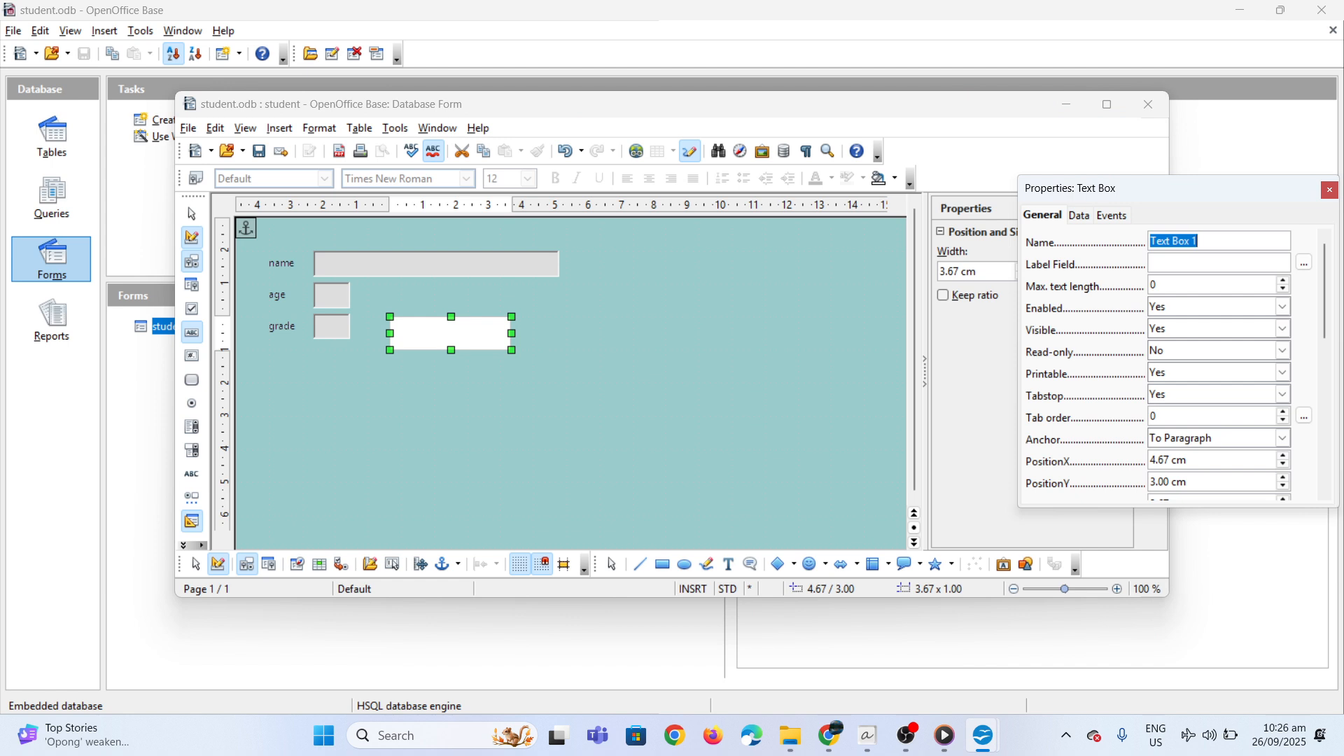
{"action": "type", "text": "type here"}
Make the text box read-only and set its background colour to Gray 3
{"action": "double_click", "coordinate": [1171, 354]}
{"action": "scroll", "coordinate": [1336, 309], "scroll_direction": "down", "scroll_amount": 2}
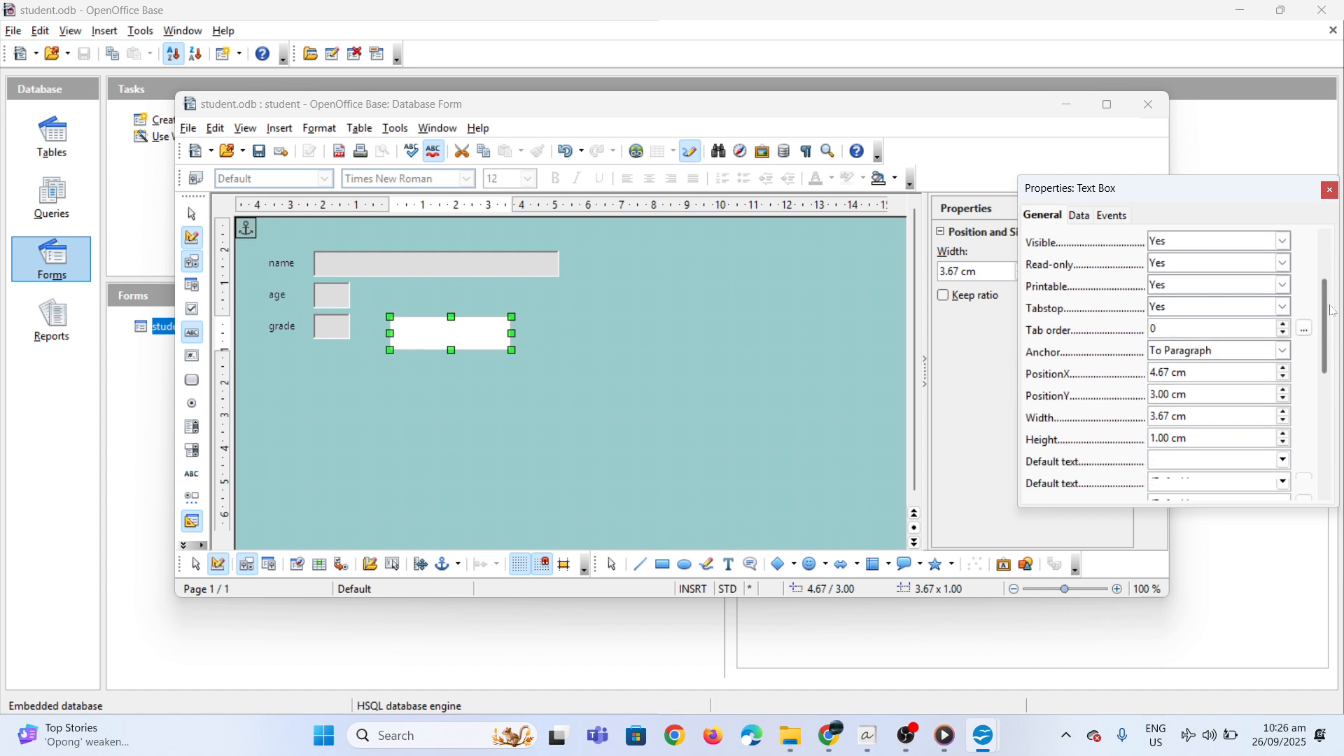
{"action": "left_click_drag", "start_coordinate": [1334, 320], "coordinate": [1334, 330]}
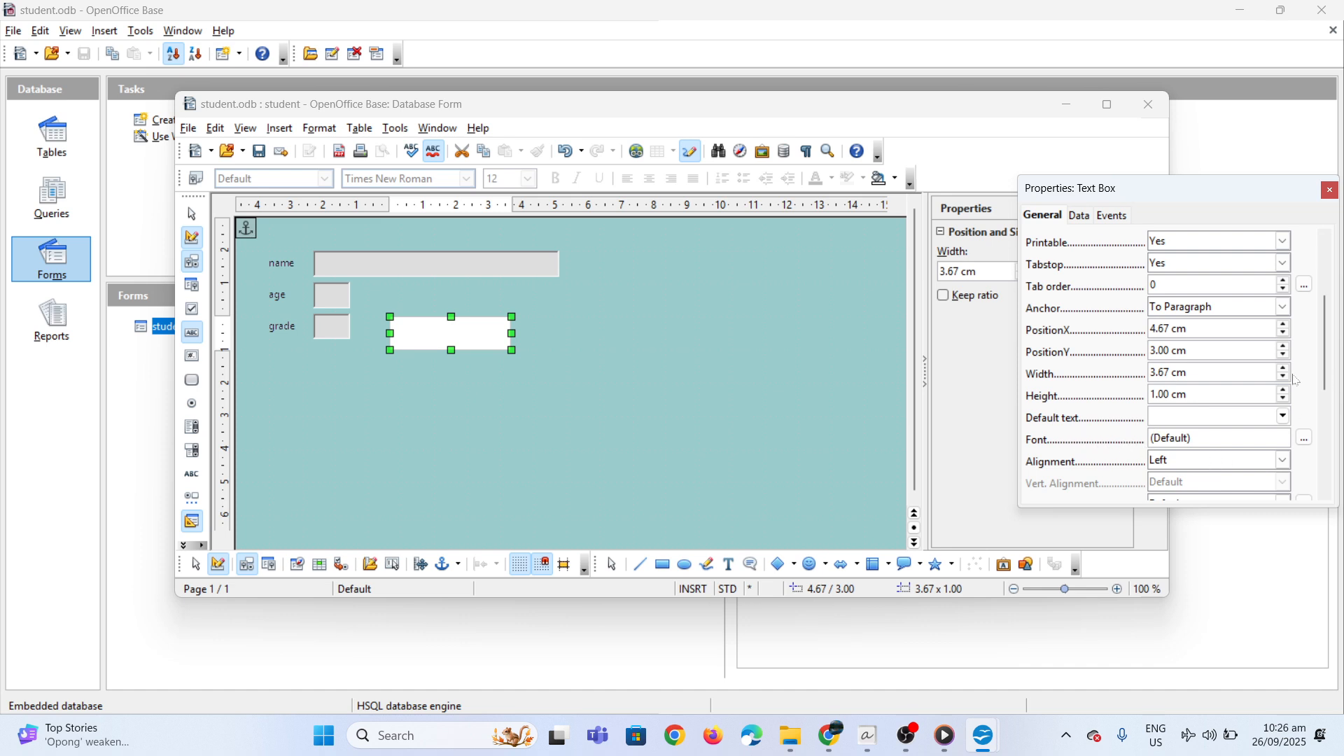
{"action": "left_click_drag", "start_coordinate": [1323, 383], "coordinate": [1313, 451]}
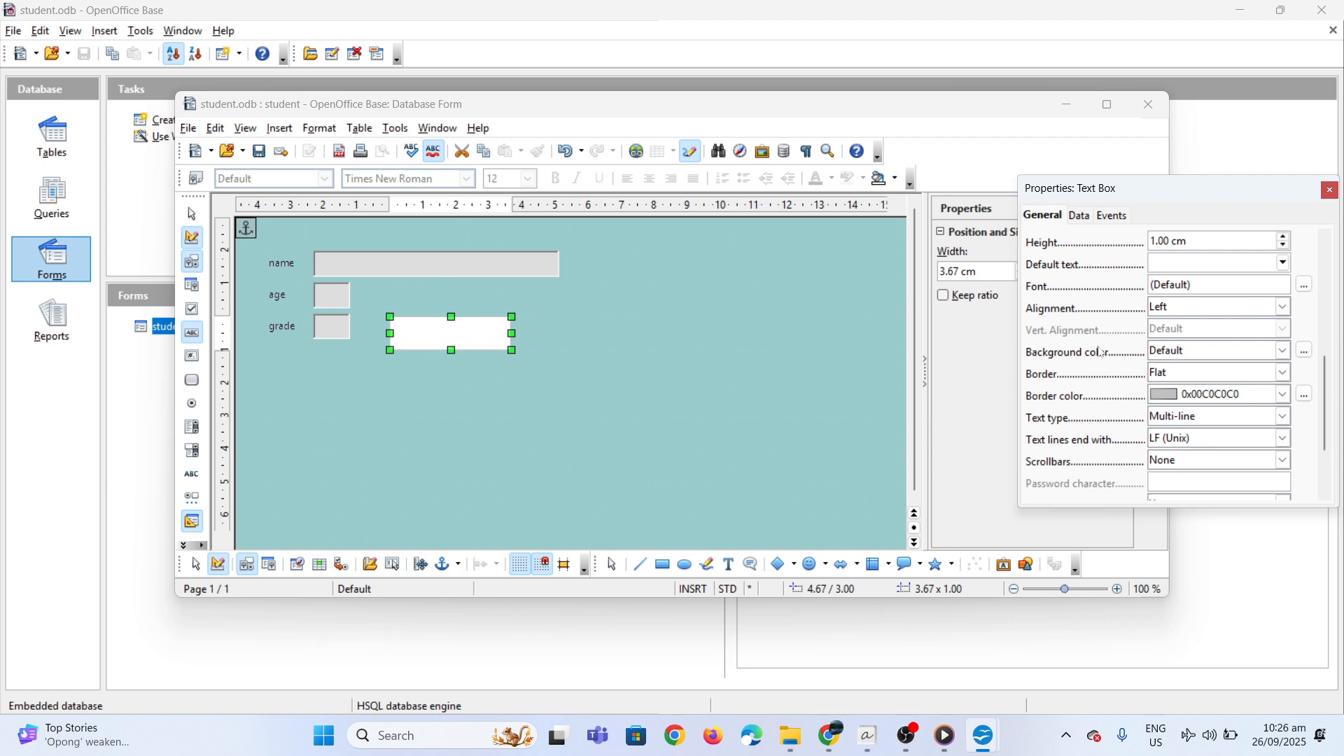
{"action": "left_click", "coordinate": [1206, 362]}
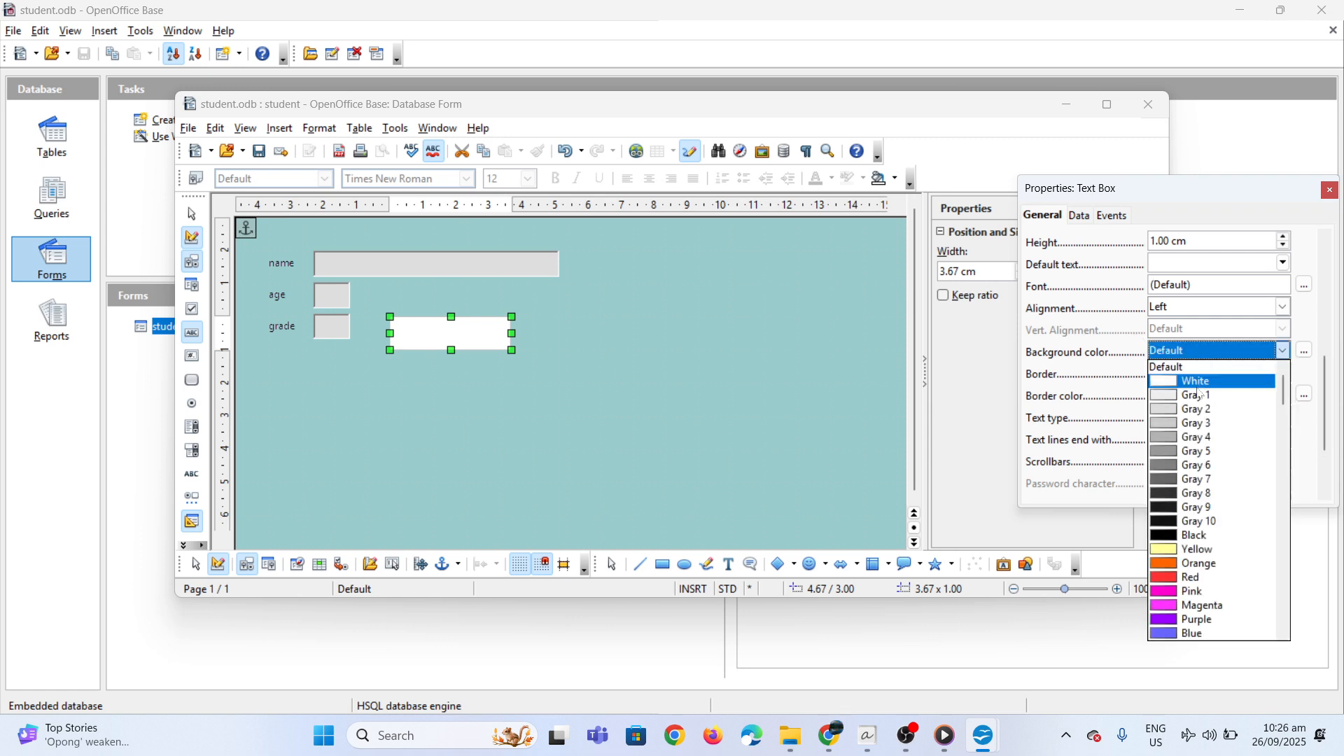
{"action": "left_click", "coordinate": [1194, 426]}
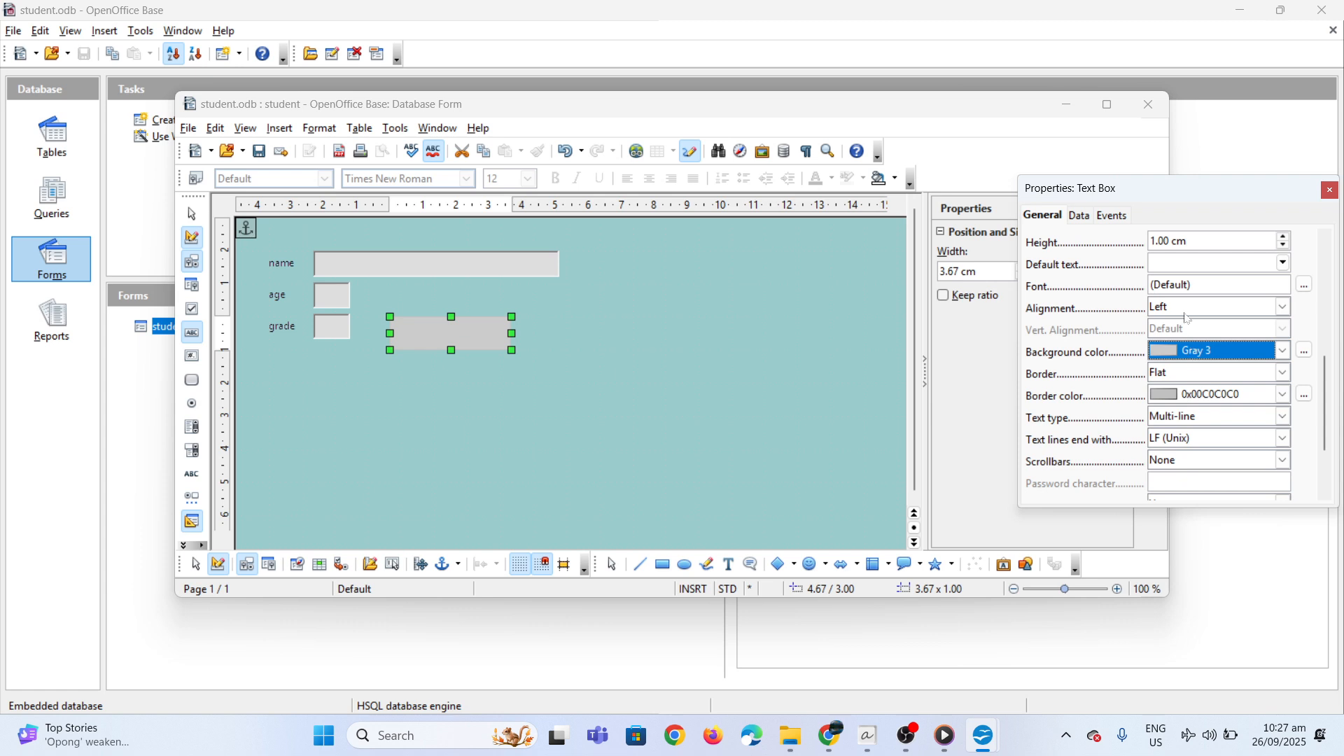
Bind the text box to the name data field
{"action": "left_click", "coordinate": [1083, 217]}
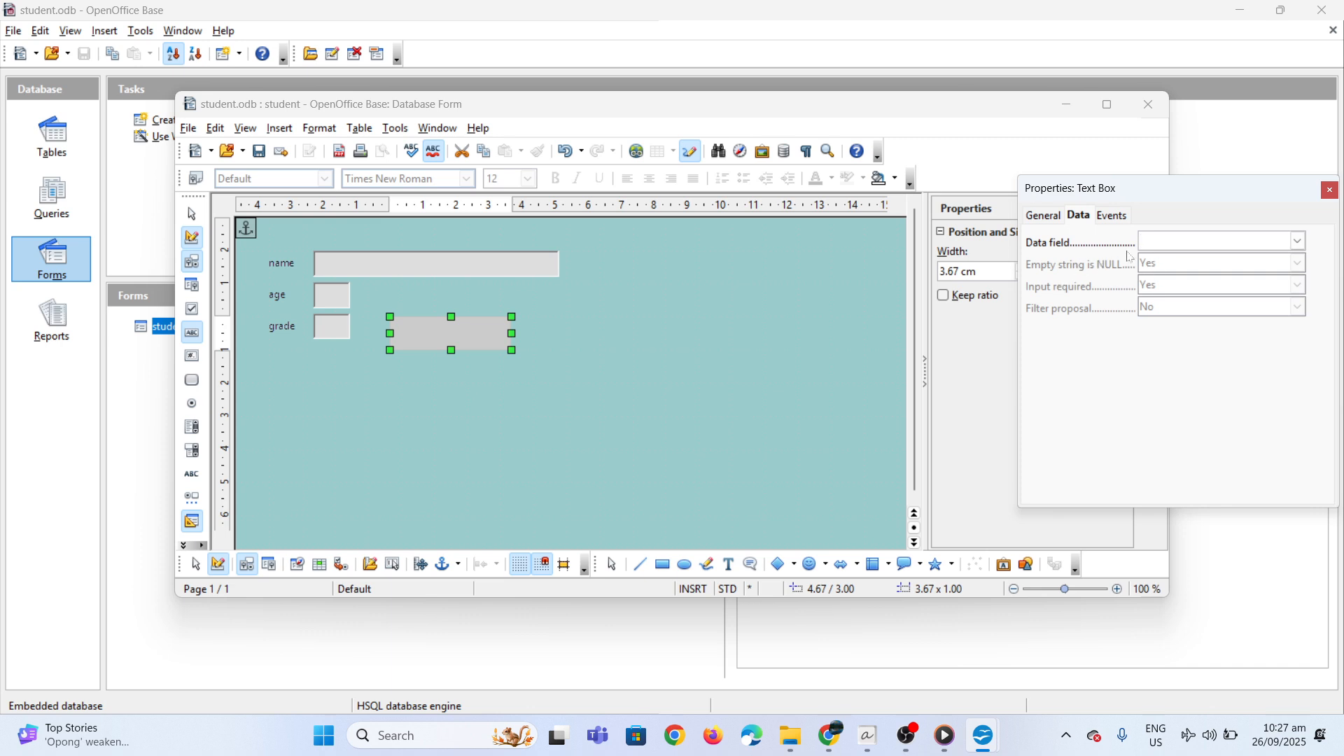
{"action": "left_click", "coordinate": [1298, 241]}
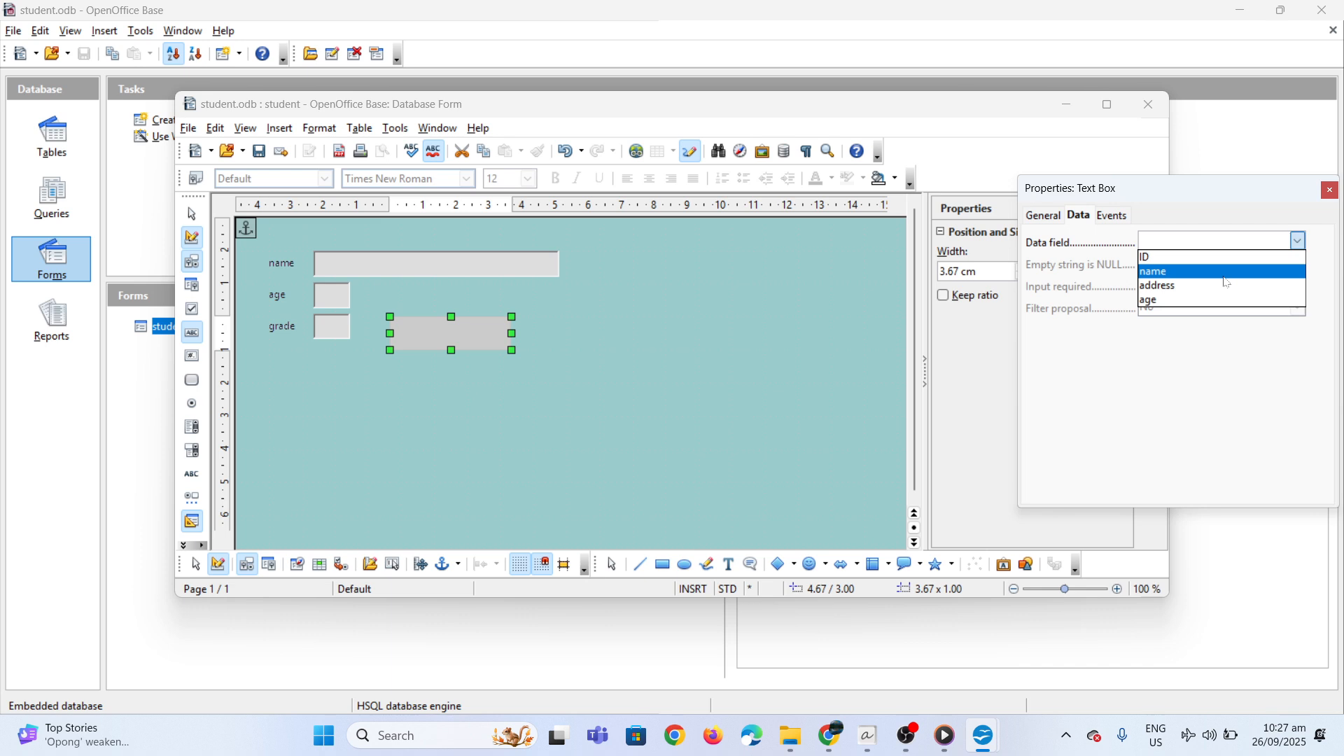
{"action": "left_click", "coordinate": [1200, 272]}
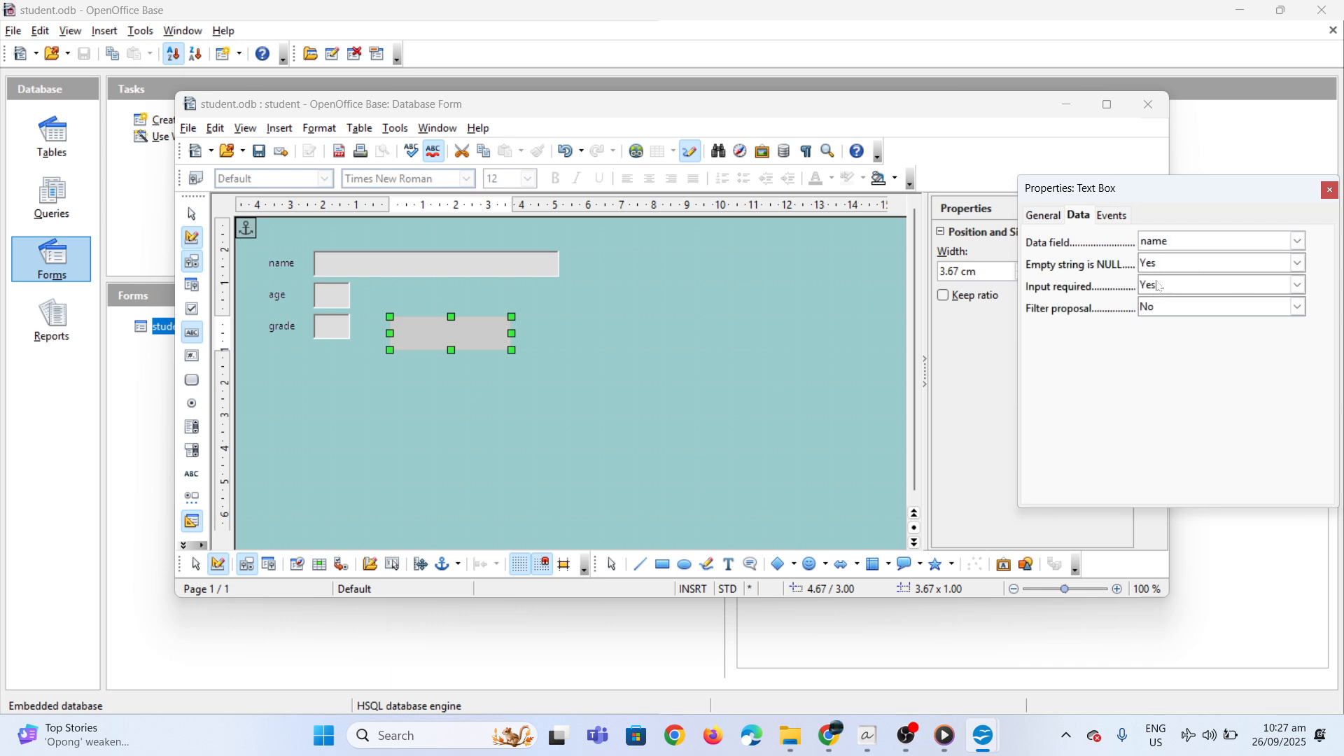
Examine the text box's event assignments and its Data and General property settings
{"action": "left_click", "coordinate": [1114, 215]}
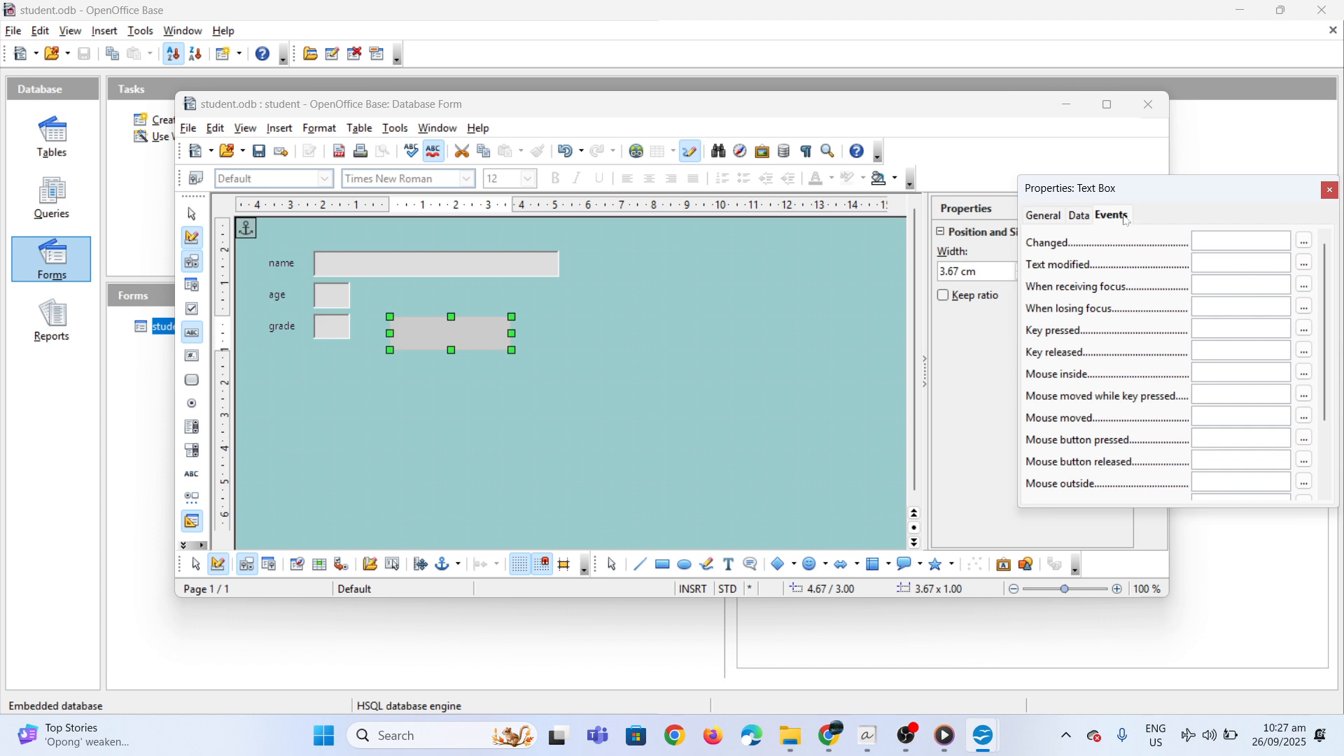
{"action": "left_click", "coordinate": [1094, 217]}
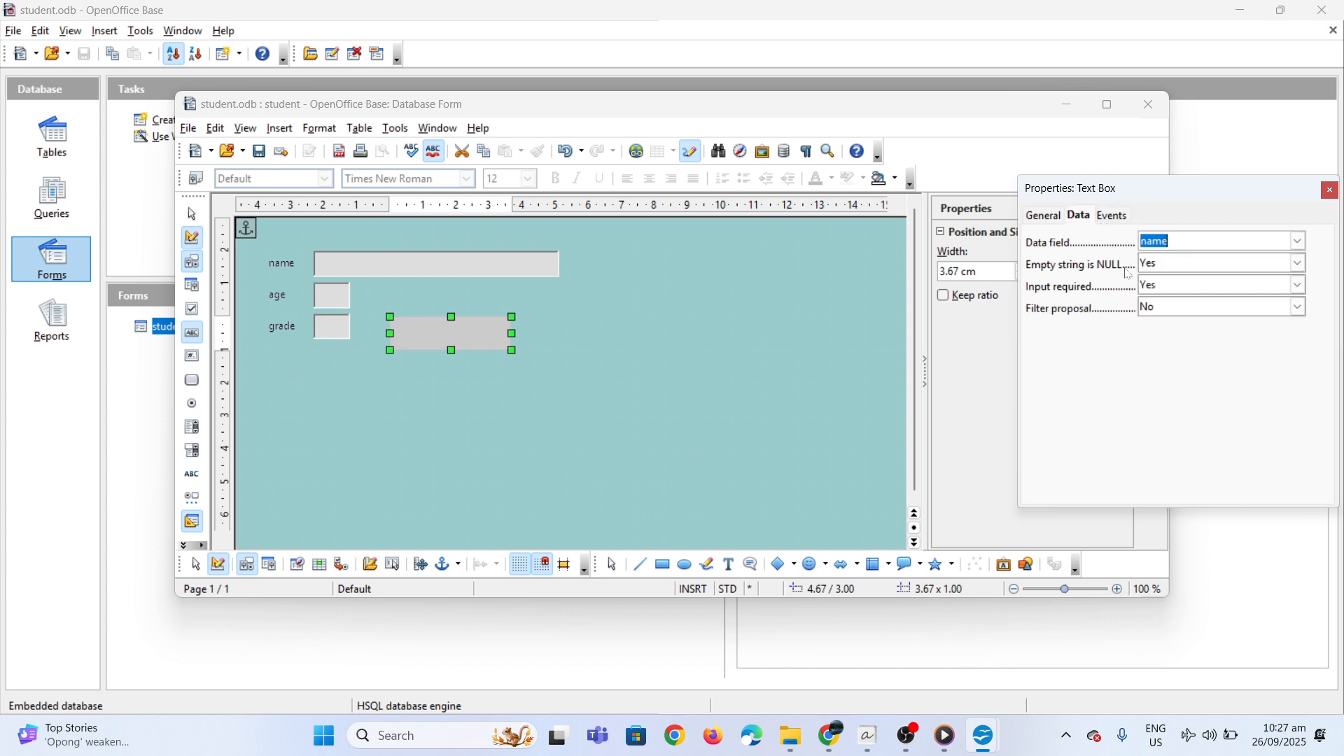
{"action": "left_click", "coordinate": [1124, 214]}
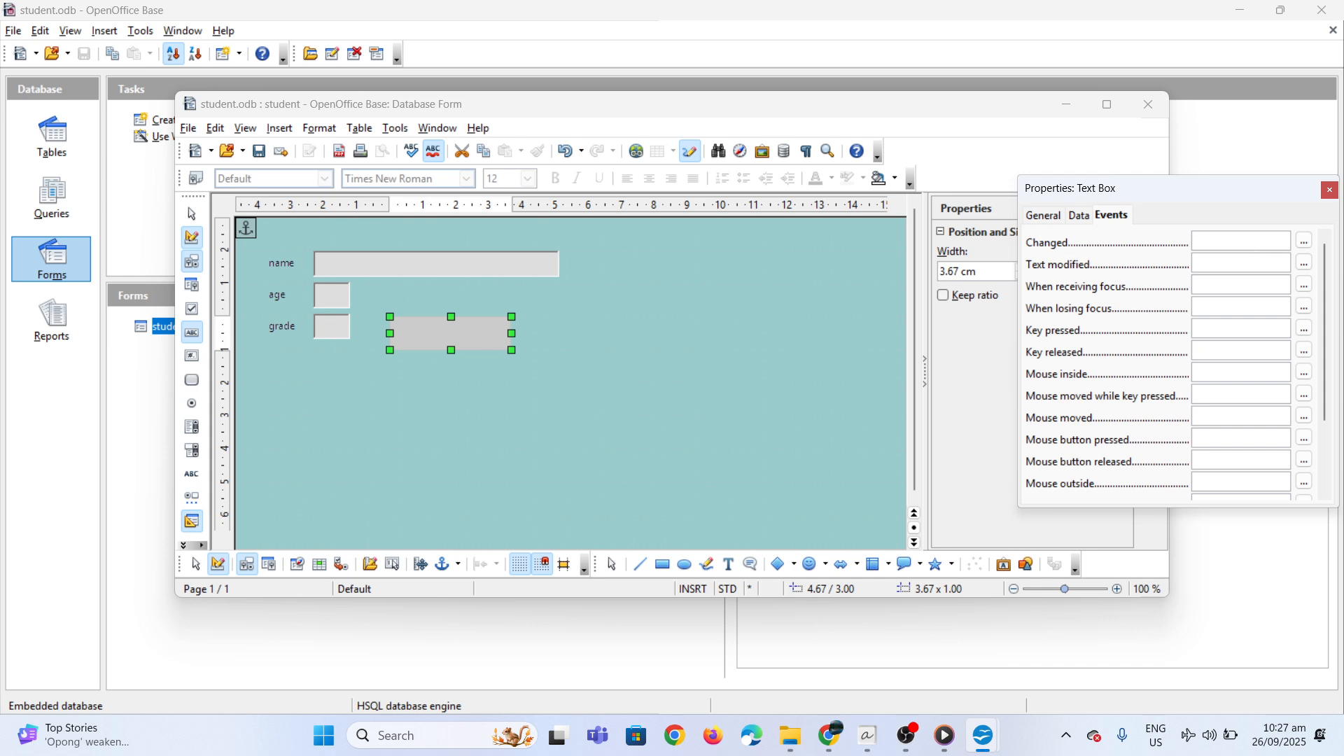
{"action": "left_click", "coordinate": [1305, 242]}
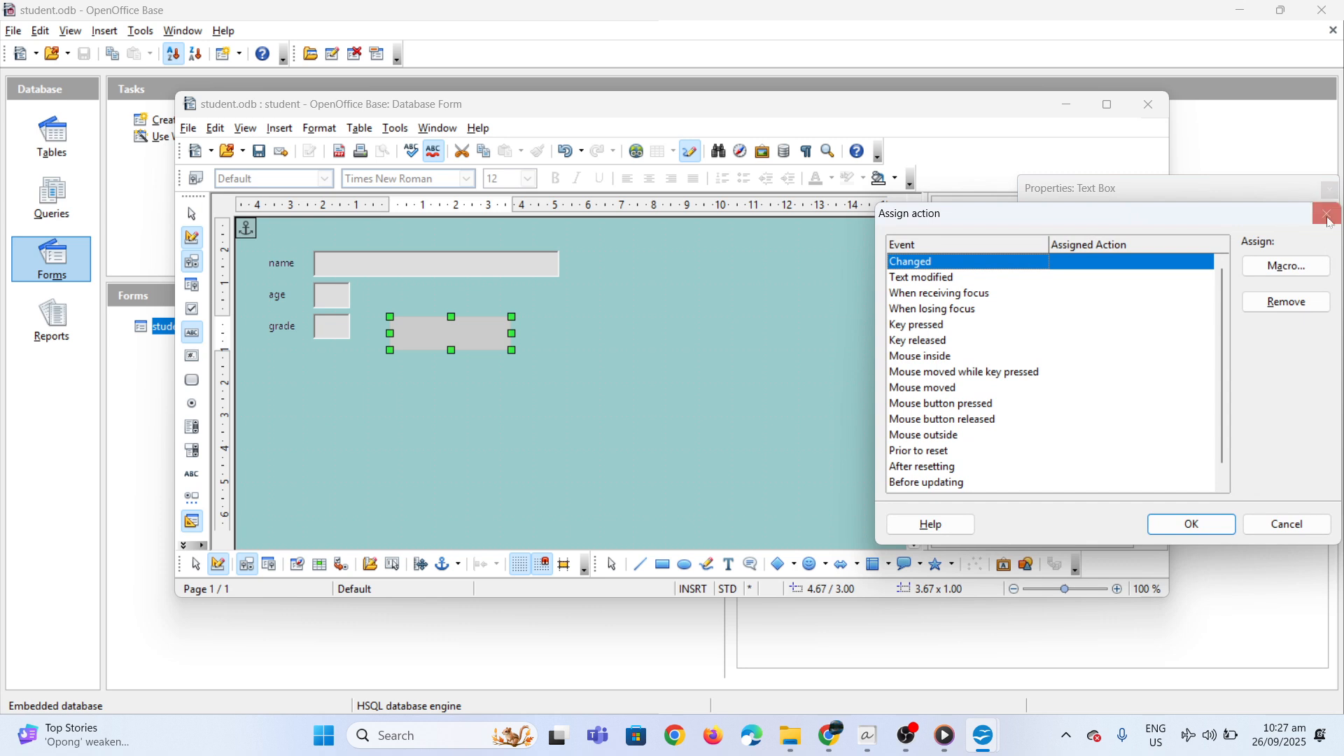
{"action": "left_click", "coordinate": [1328, 215]}
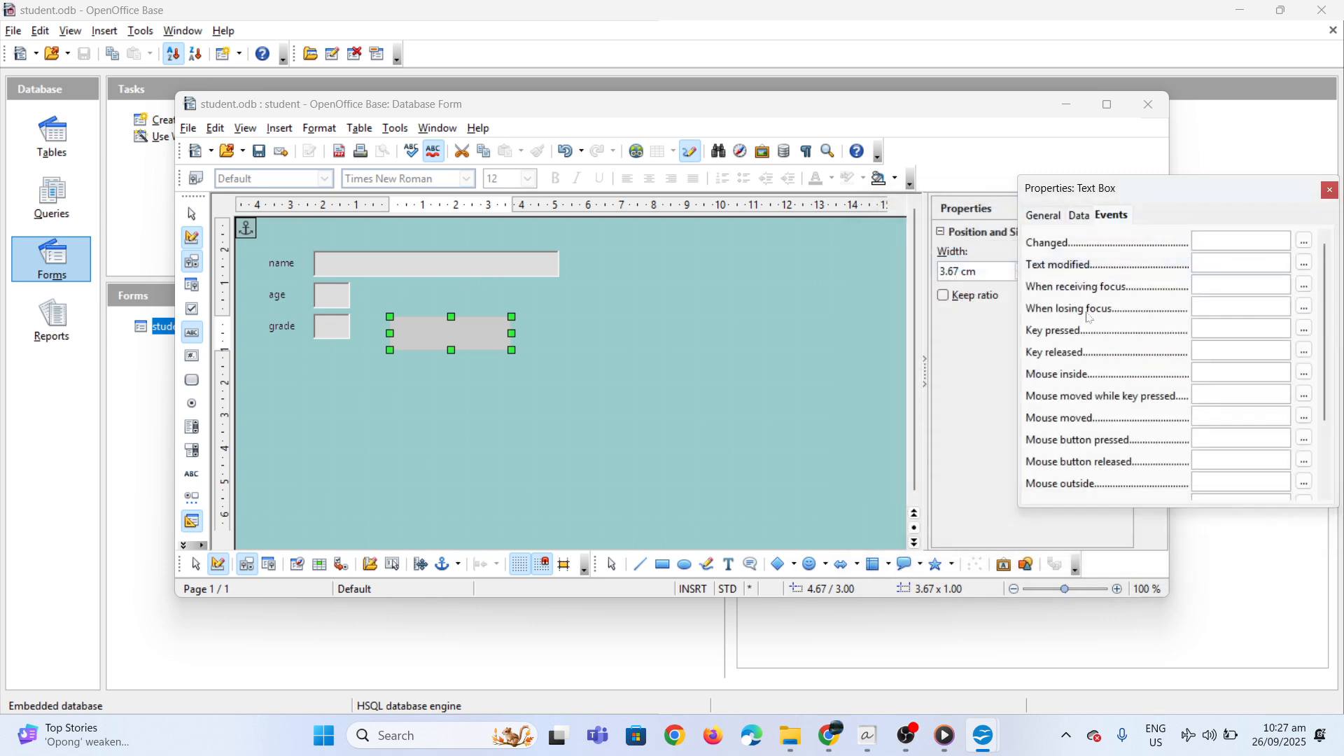
{"action": "scroll", "coordinate": [1093, 304], "scroll_direction": "down", "scroll_amount": 2}
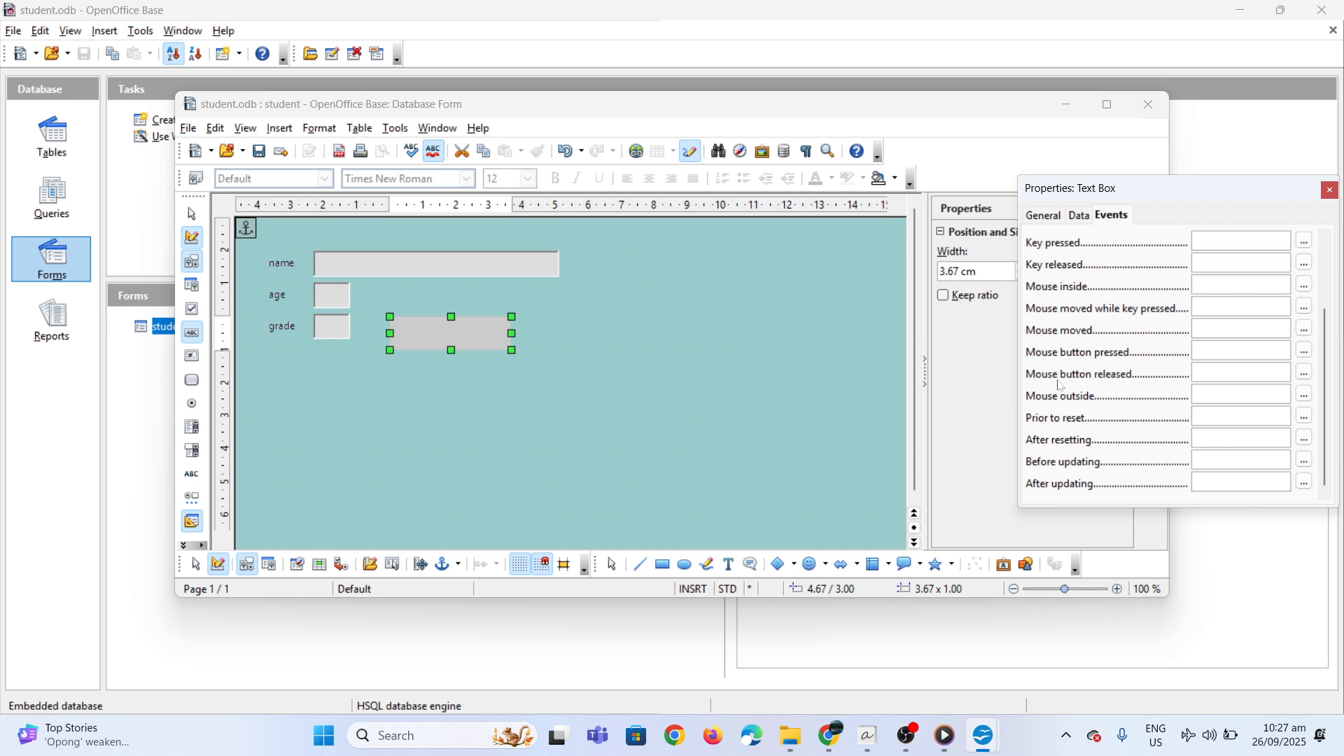
{"action": "scroll", "coordinate": [1077, 308], "scroll_direction": "up", "scroll_amount": 2}
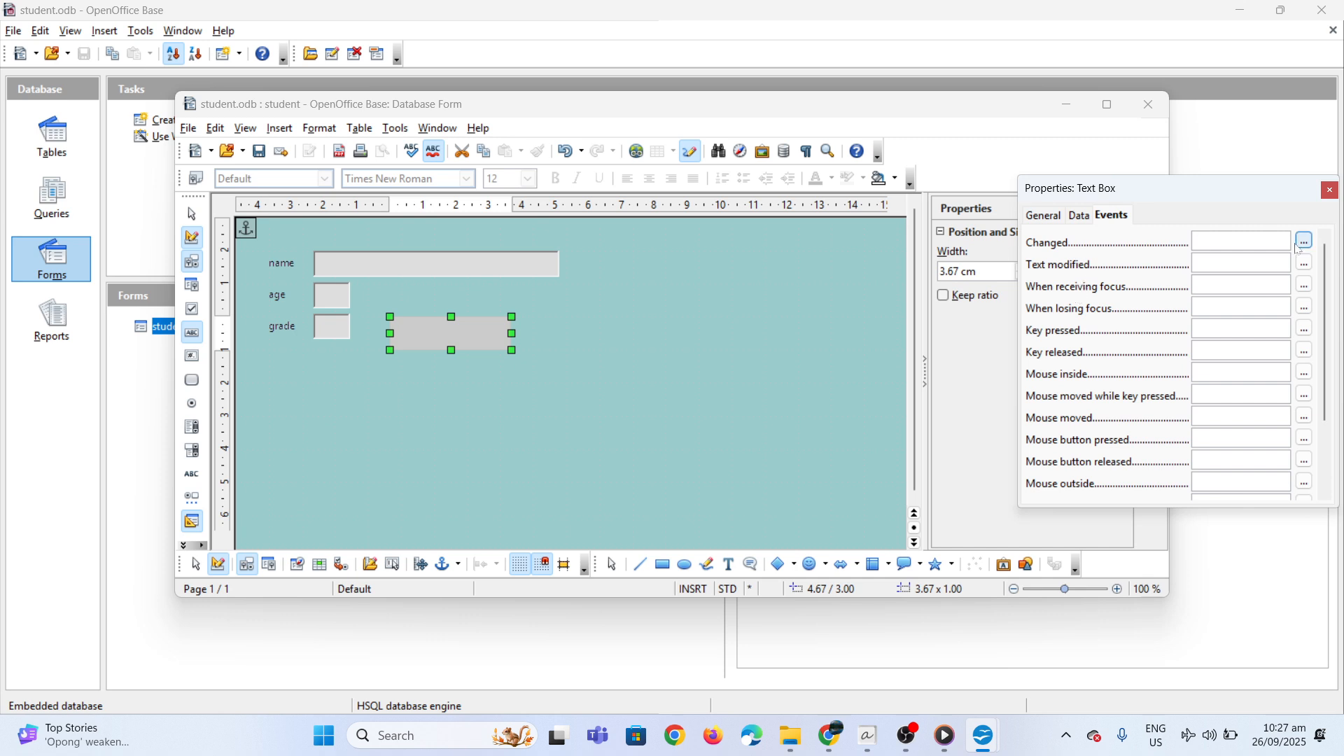
{"action": "left_click", "coordinate": [1076, 218]}
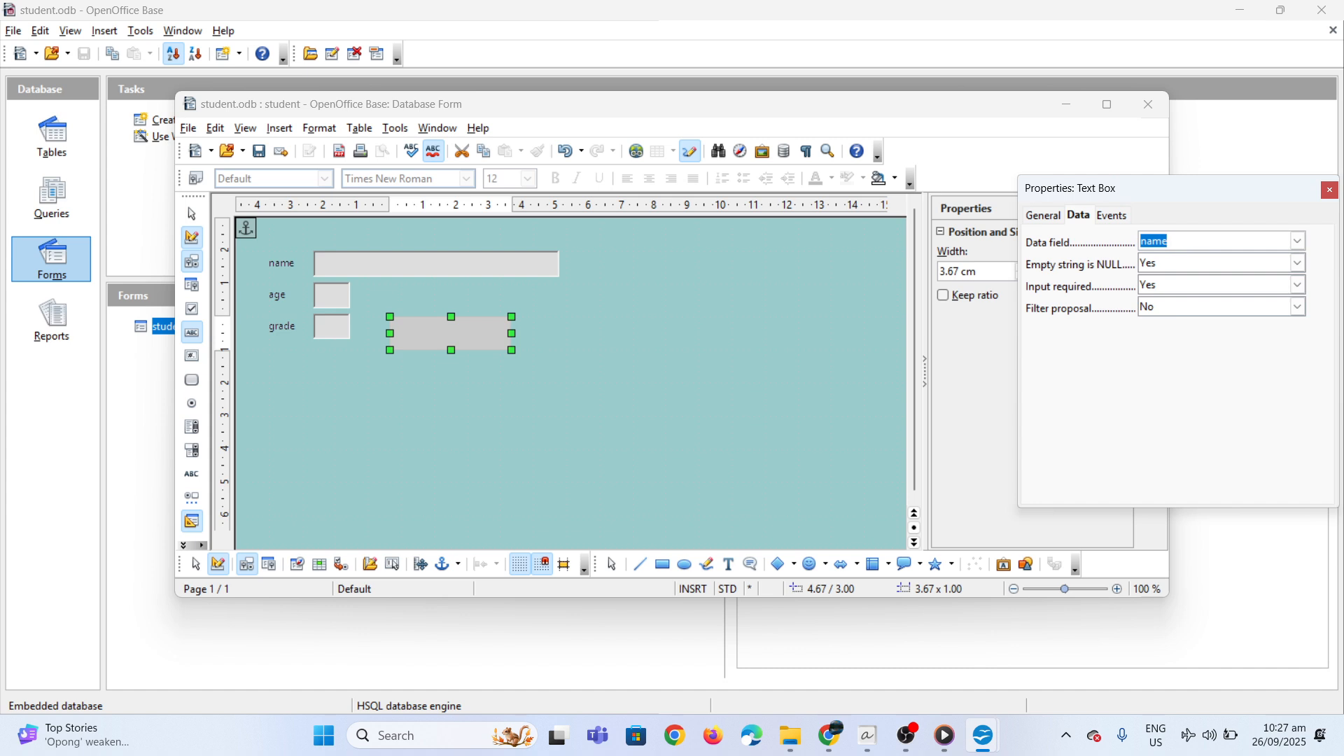
{"action": "left_click", "coordinate": [1047, 219]}
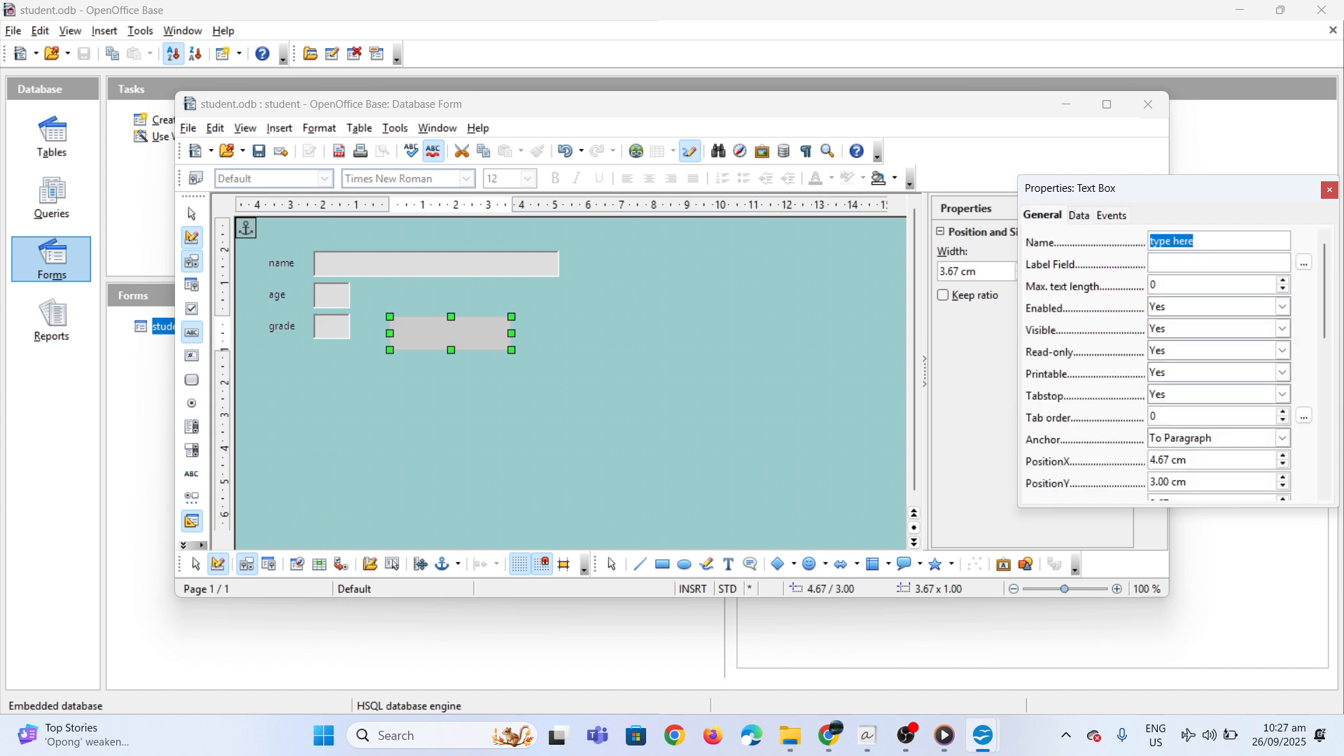